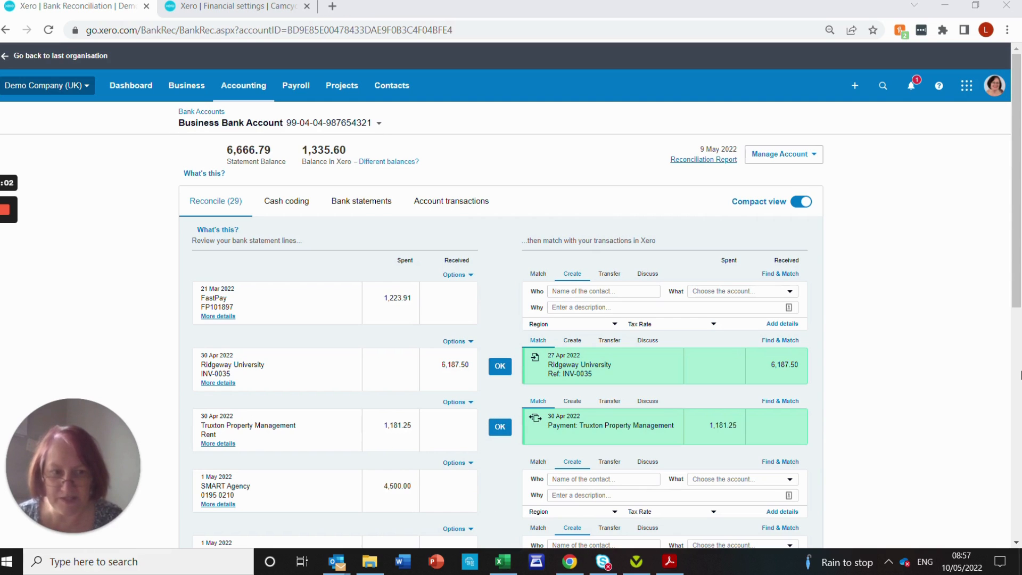
# Step: Start a new bank rule from the 2 May Ridgeway Banking Corporation fee statement line of 15.00
pyautogui.scroll(-3, 1018, 351)
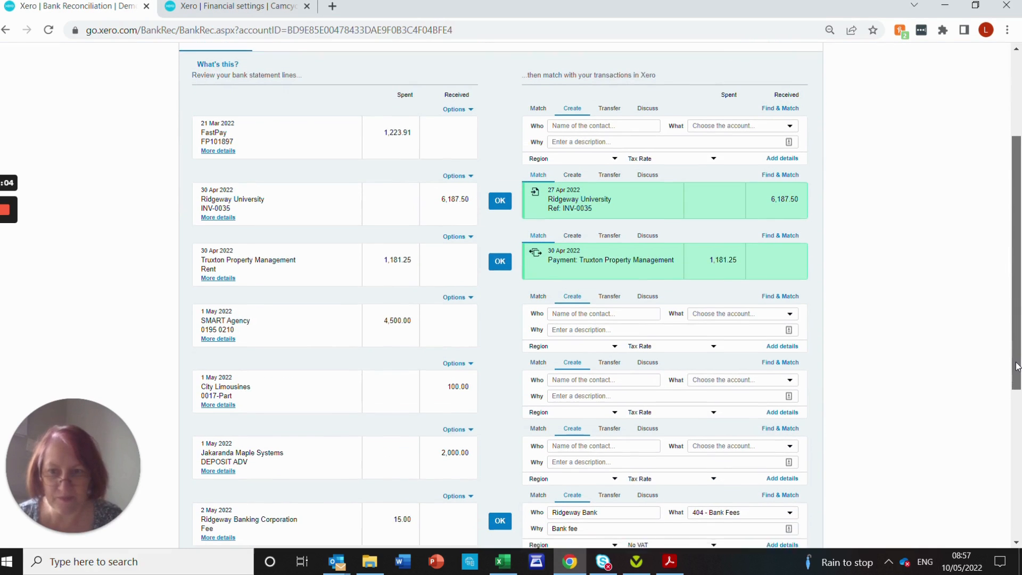
pyautogui.moveTo(1018, 368); pyautogui.dragTo(1017, 464)
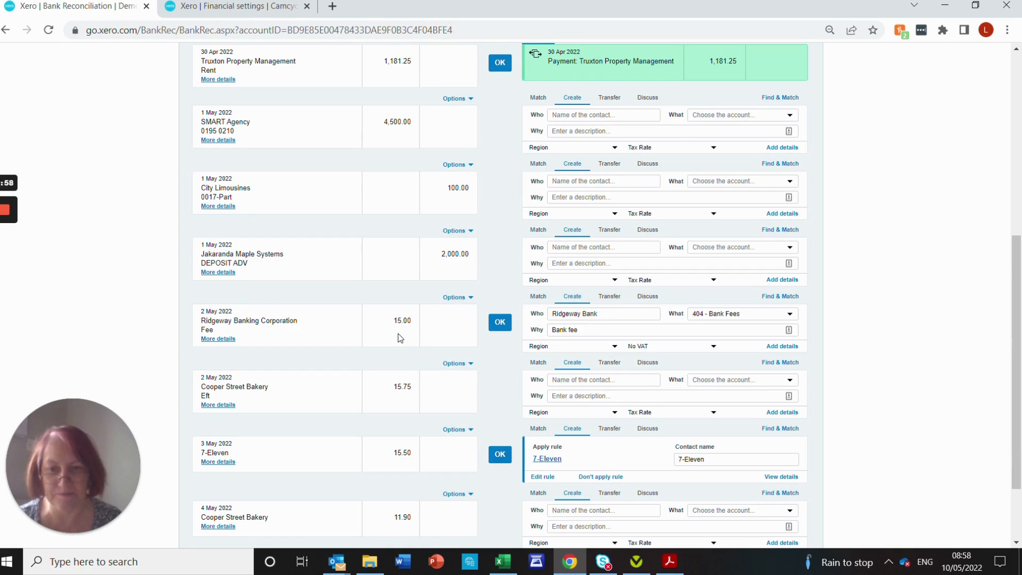
pyautogui.click(471, 299)
pyautogui.click(471, 298)
pyautogui.click(470, 298)
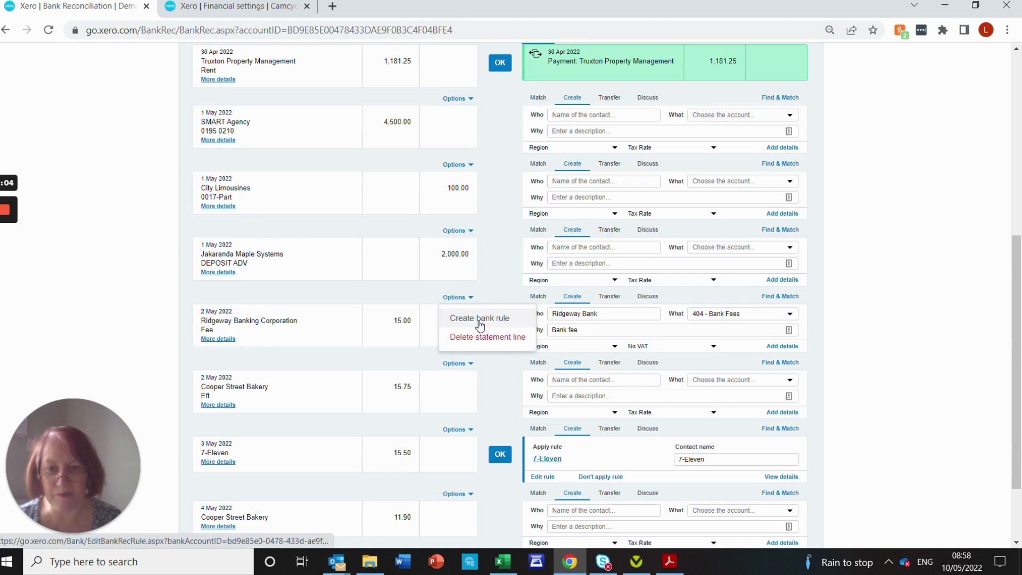
pyautogui.click(478, 320)
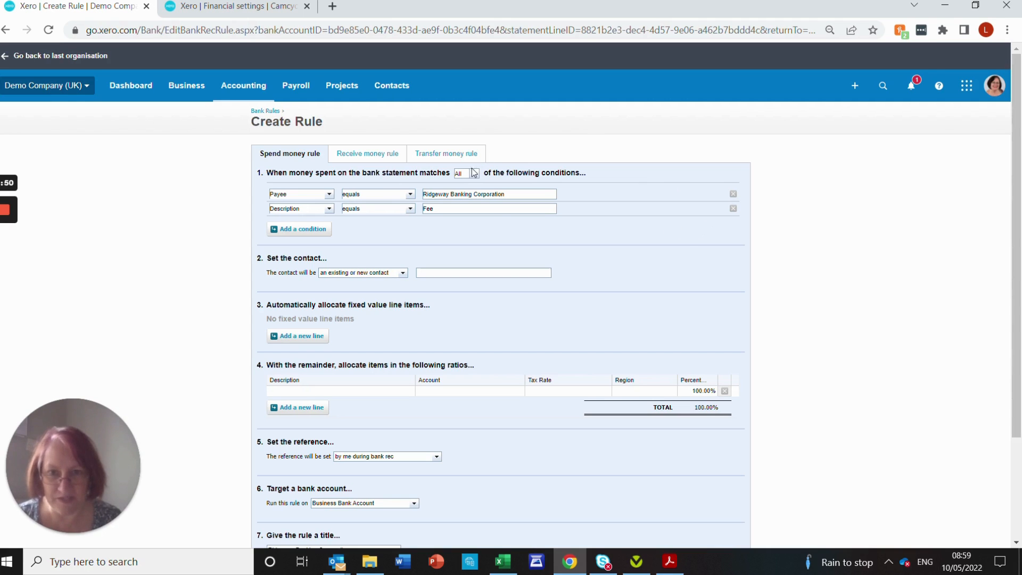
# Step: Remove the Description condition and set the remaining condition to any text field contains Ridgeway Banking Corporation
pyautogui.click(732, 208)
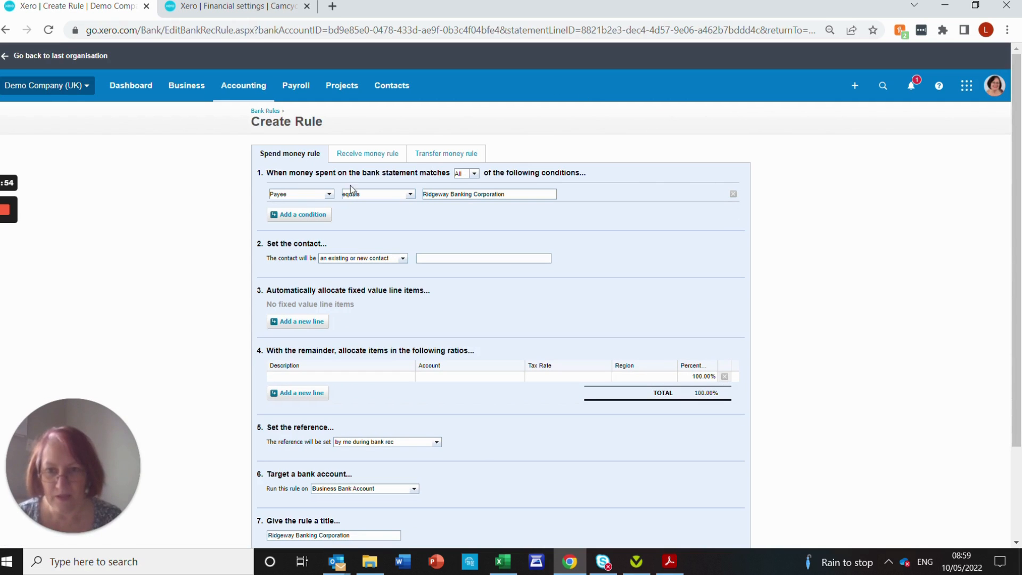
pyautogui.click(330, 195)
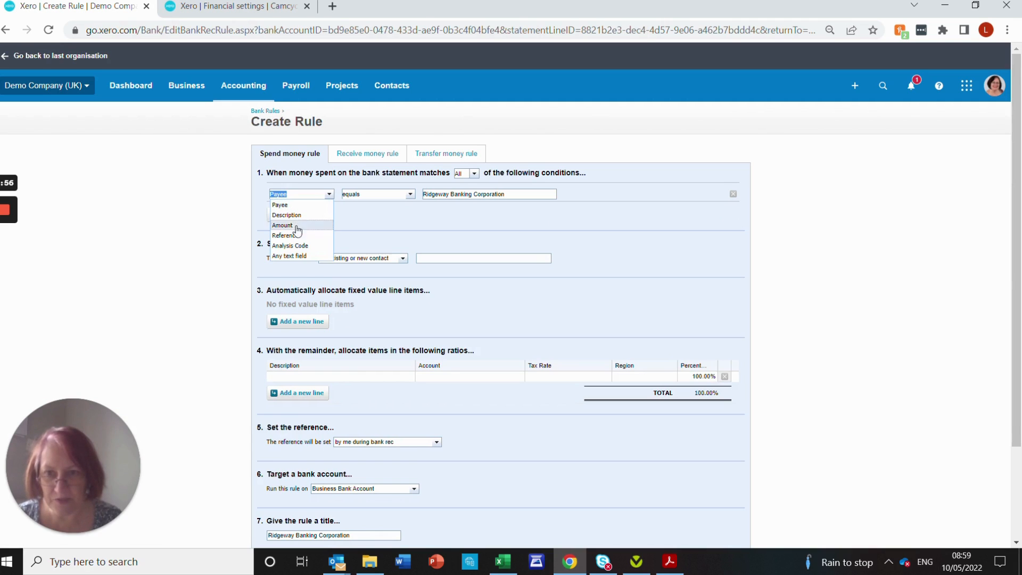
pyautogui.click(299, 256)
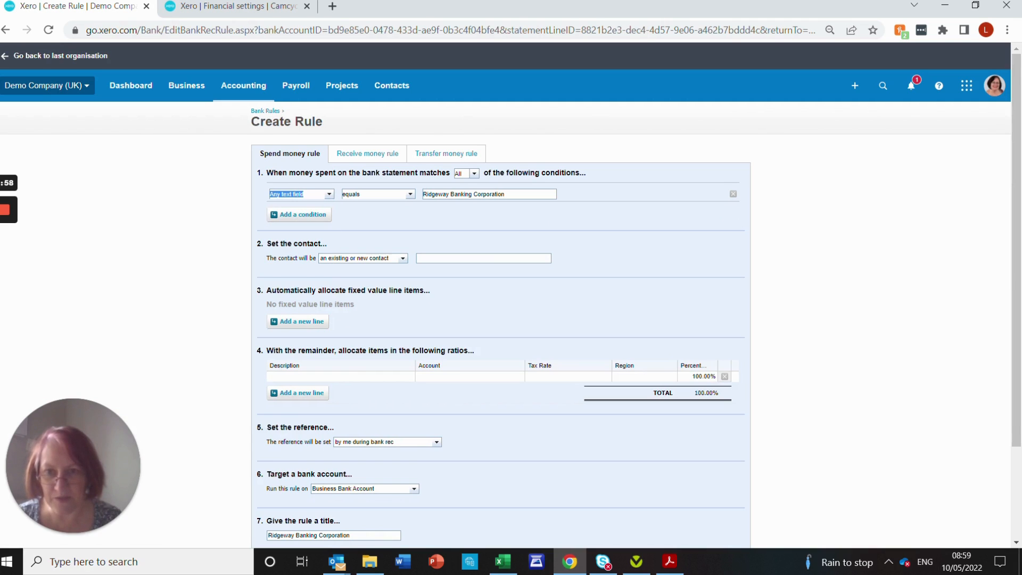
pyautogui.click(411, 197)
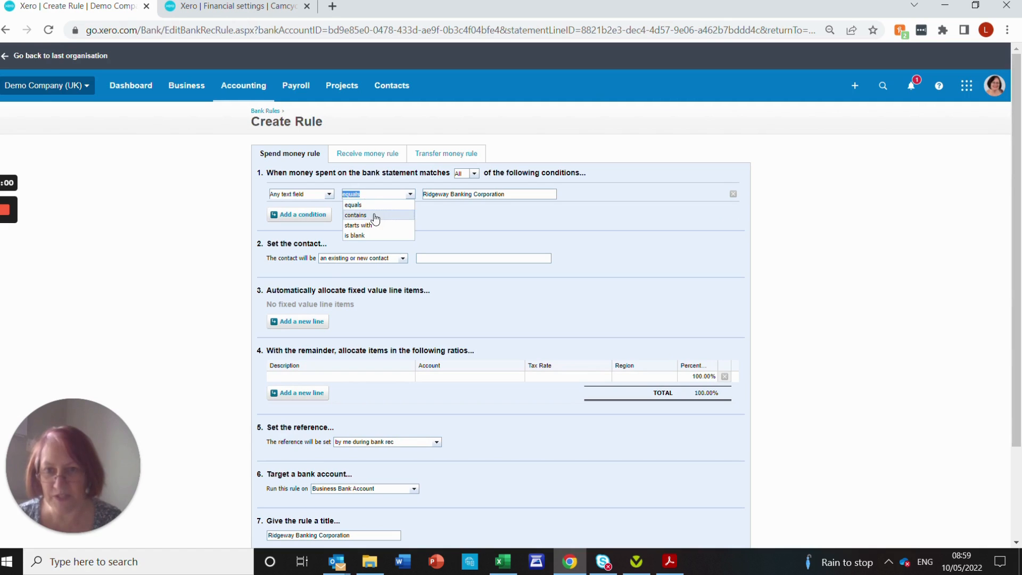
pyautogui.click(356, 215)
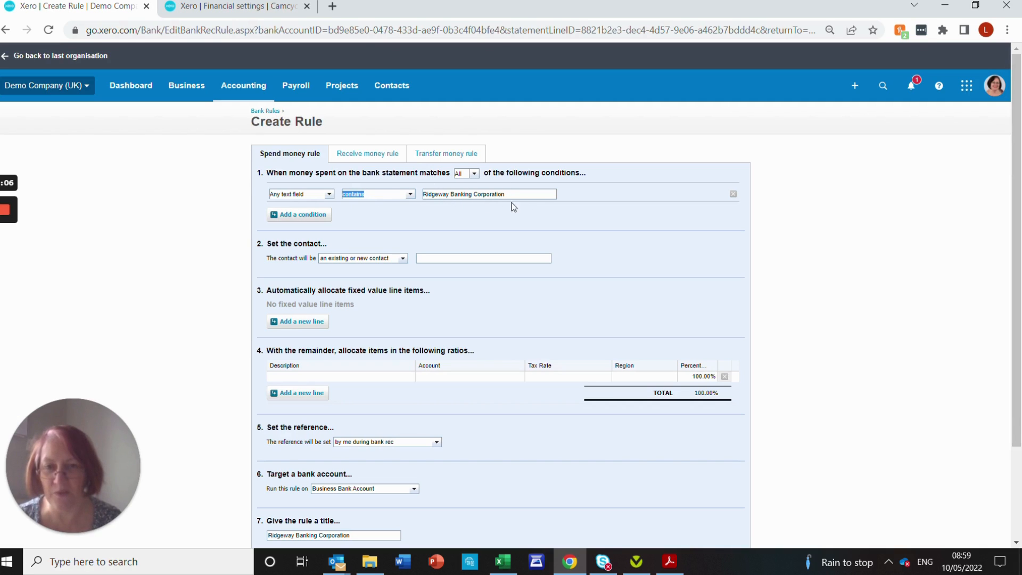
# Step: Set the rule's contact to the existing contact Ridgeway Bank
pyautogui.click(455, 258)
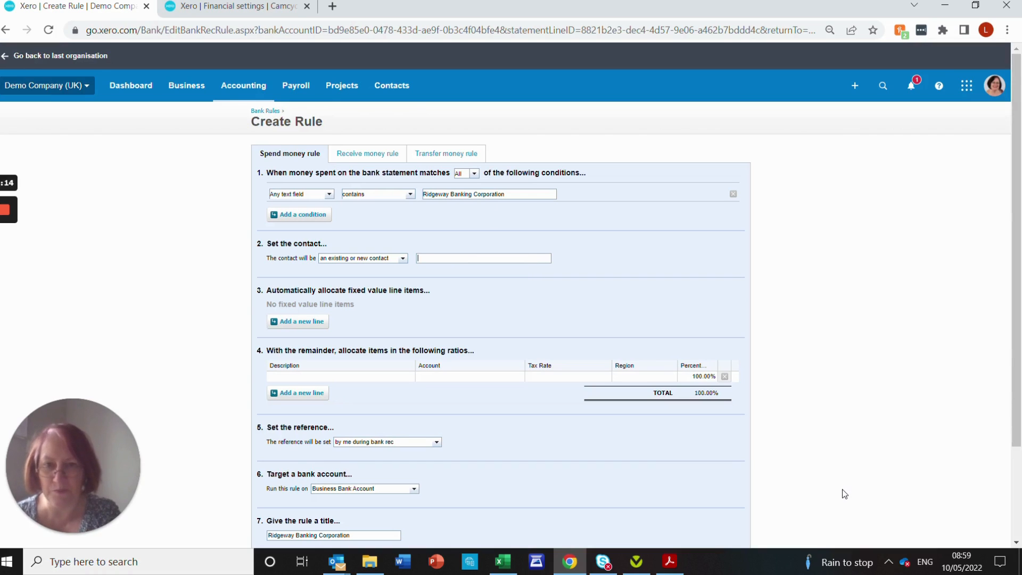
pyautogui.write('Ridgeway Bank')
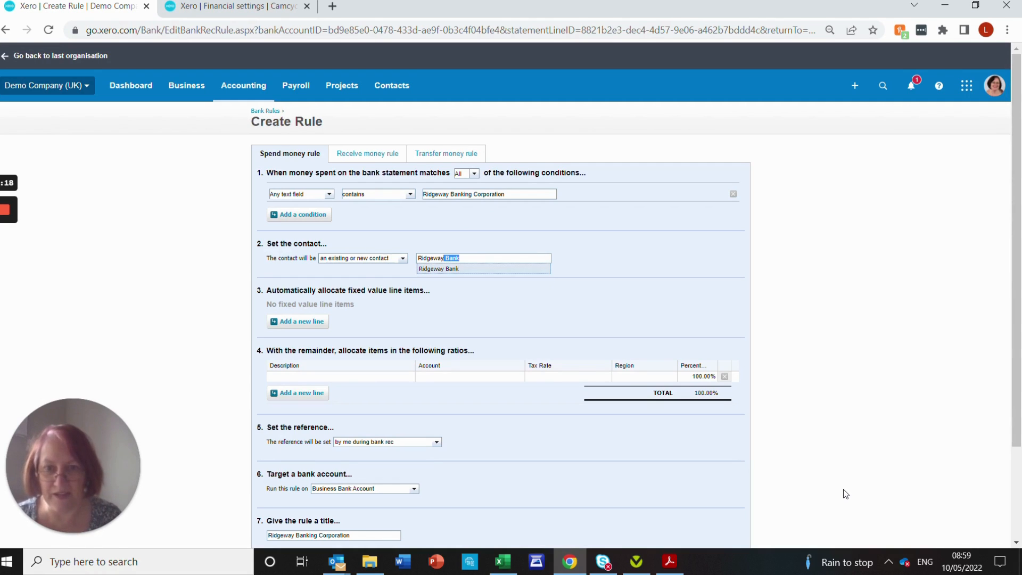
pyautogui.click(450, 272)
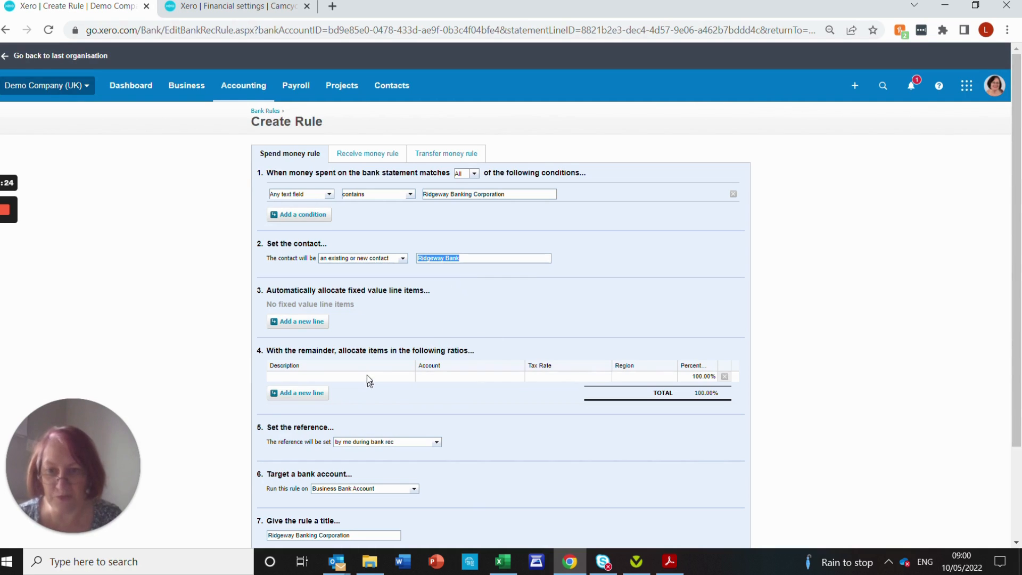
# Step: Fill in the 100% remainder allocation line with the description Bank fee and the account 404 - Bank Fees
pyautogui.scroll(-1, 367, 379)
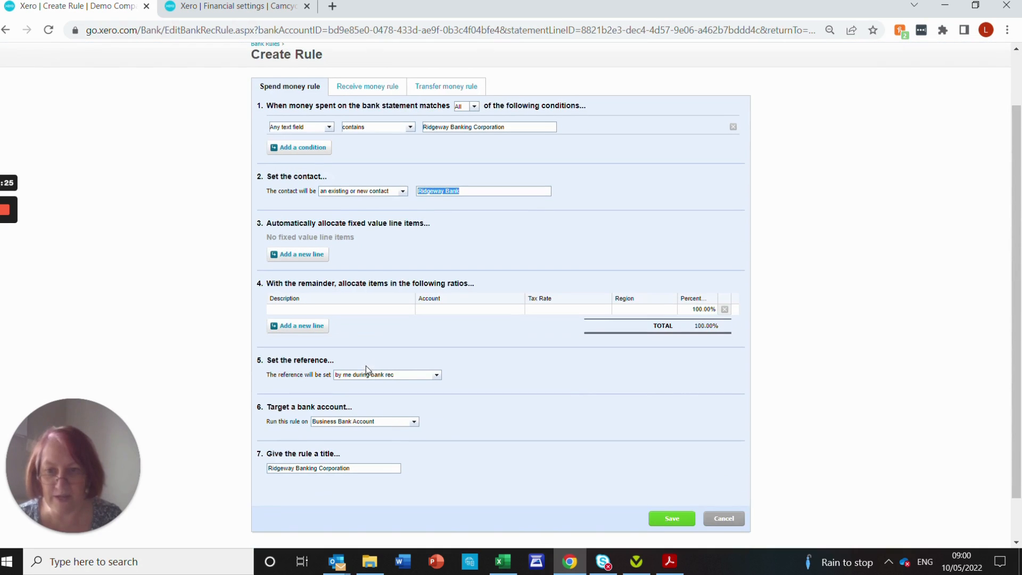
pyautogui.click(316, 310)
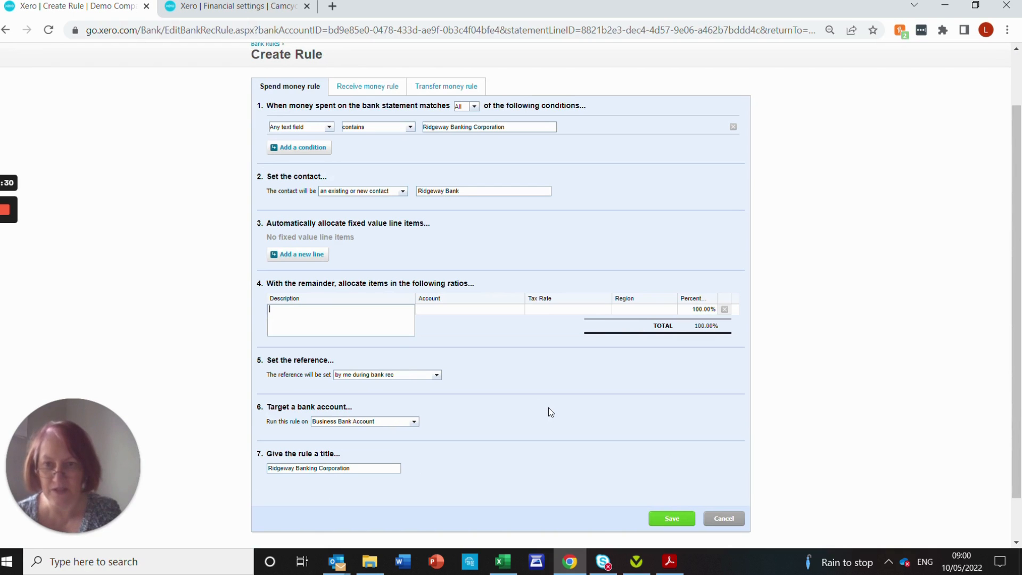
pyautogui.write('Bank fee')
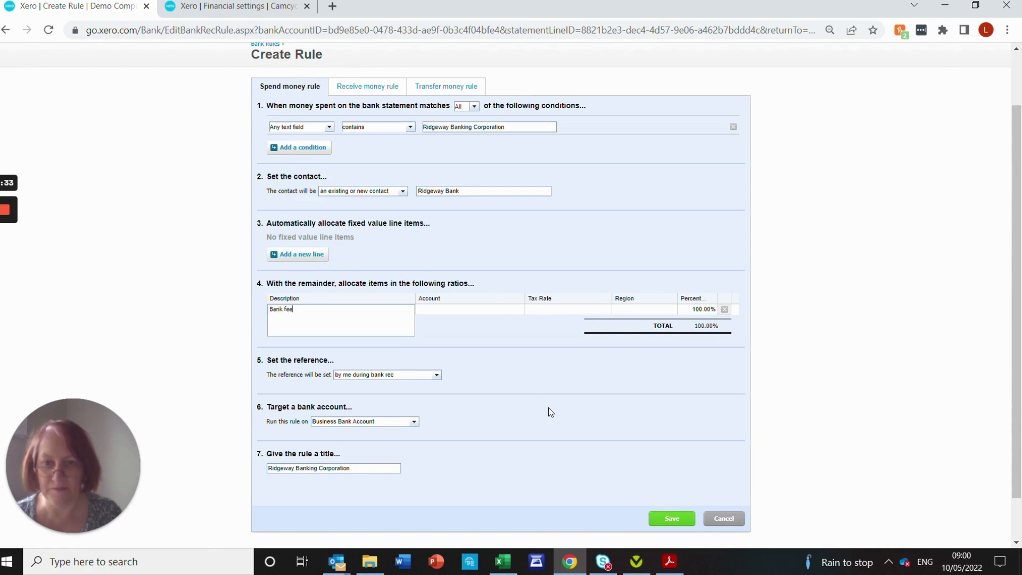
pyautogui.click(456, 309)
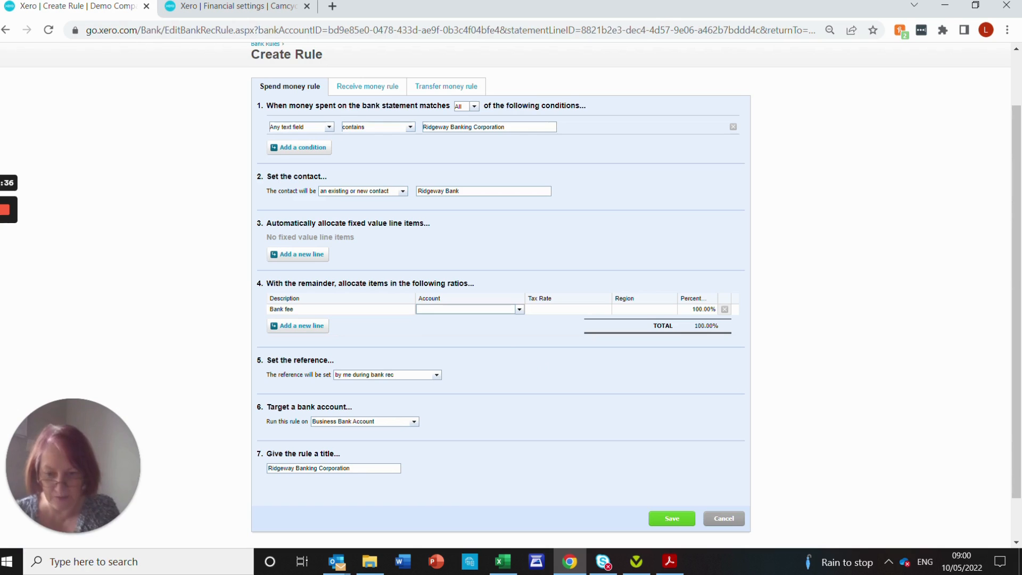
pyautogui.write('ban')
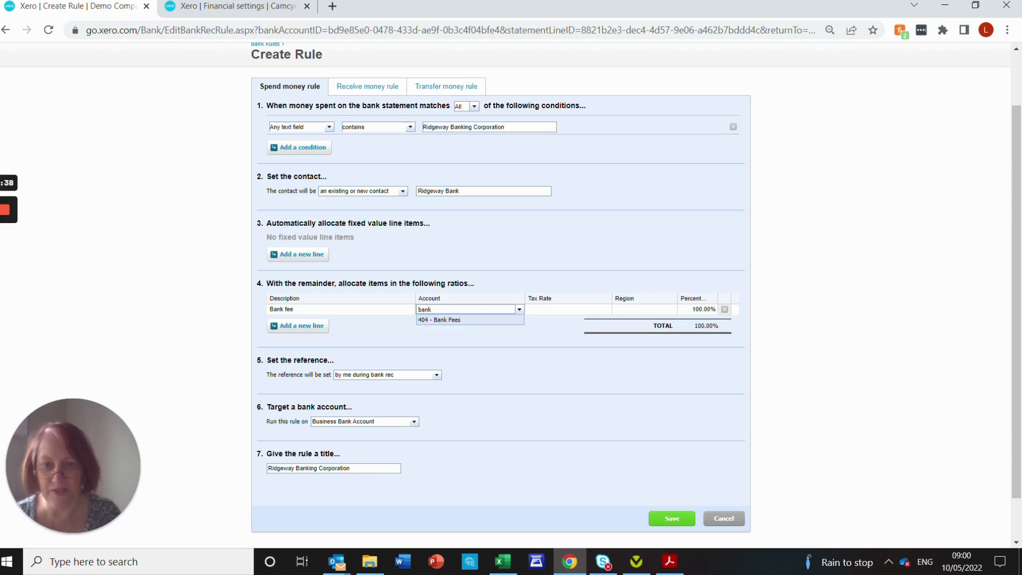
pyautogui.write('k')
pyautogui.click(453, 320)
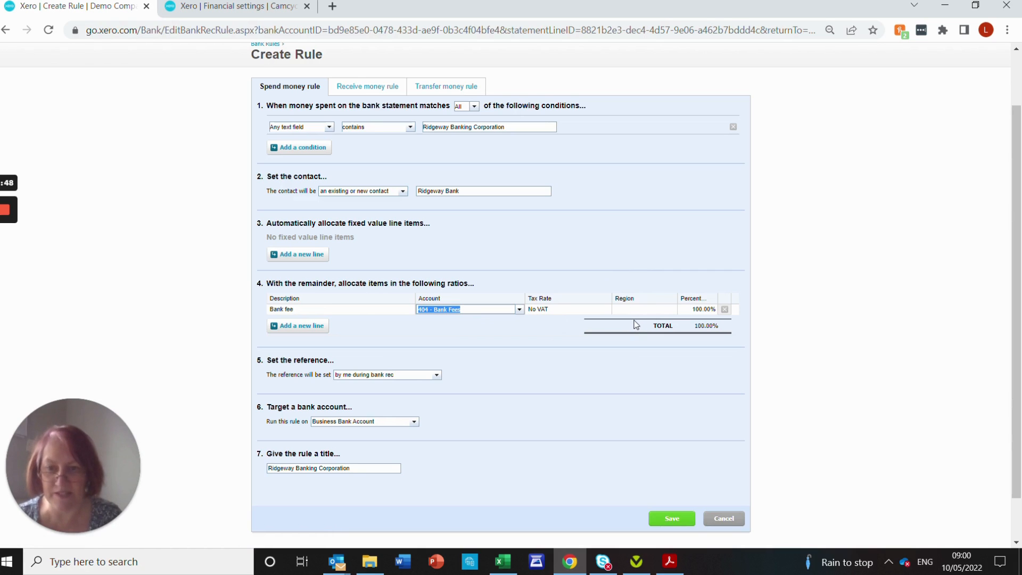
# Step: Keep the reference set by me during bank rec and the rule targeting Business Bank Account, and save the rule
pyautogui.scroll(-1, 493, 351)
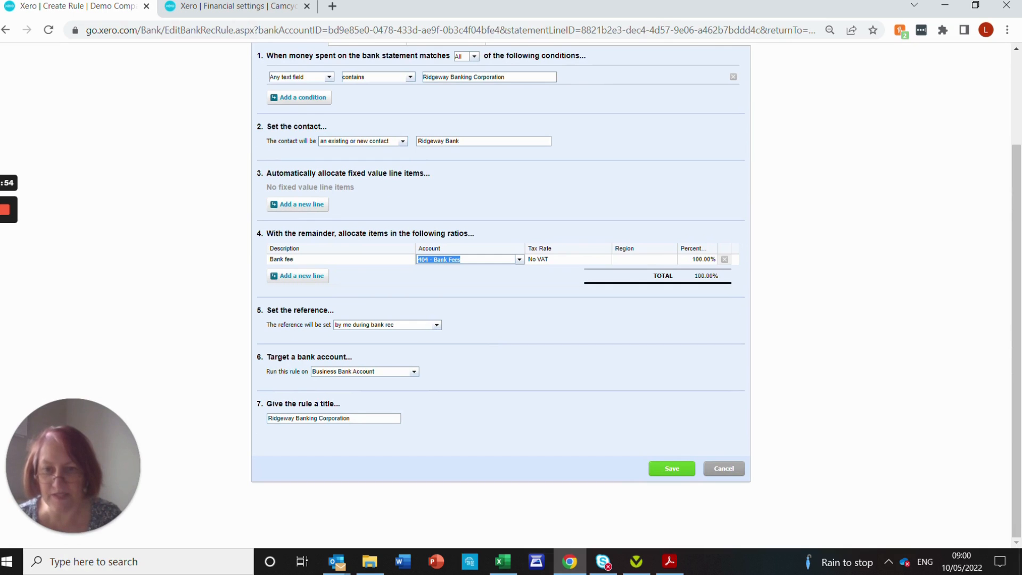
pyautogui.click(436, 326)
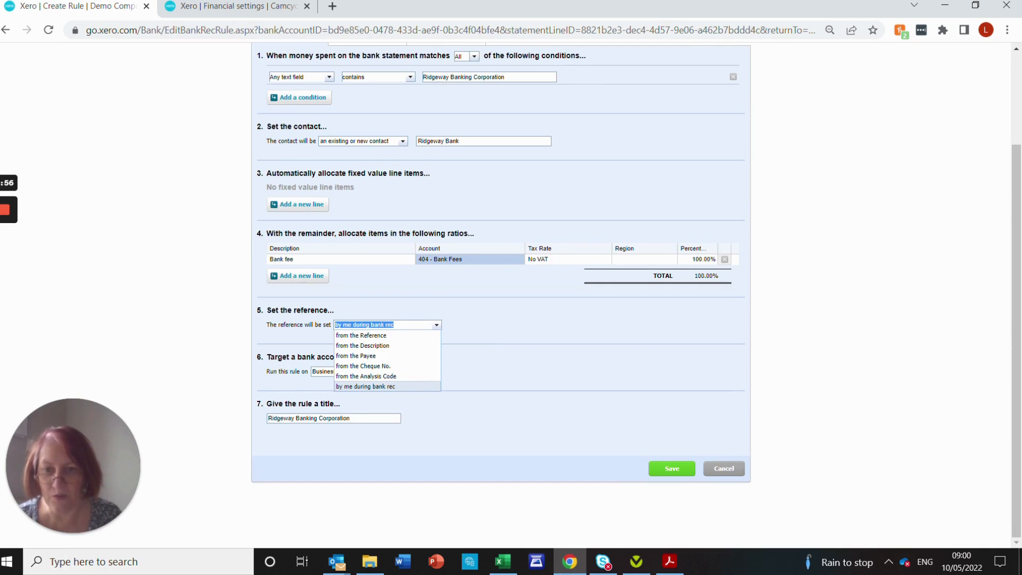
pyautogui.click(453, 305)
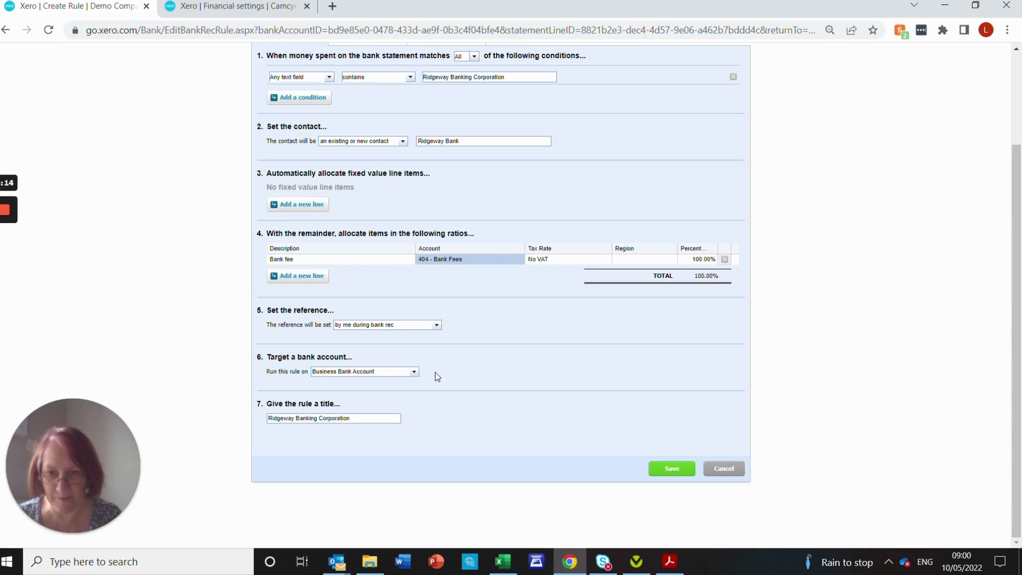
pyautogui.click(414, 371)
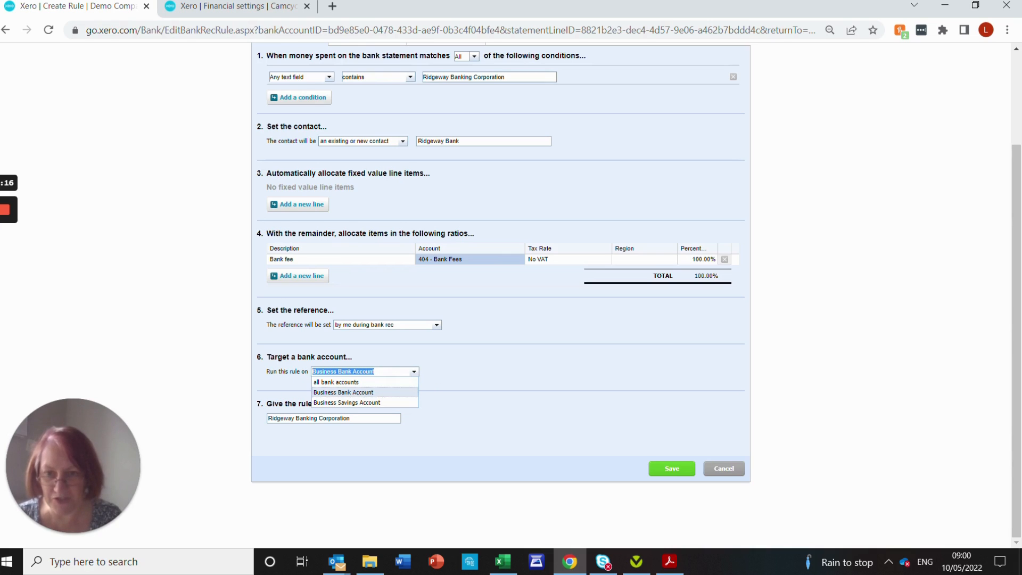
pyautogui.click(462, 381)
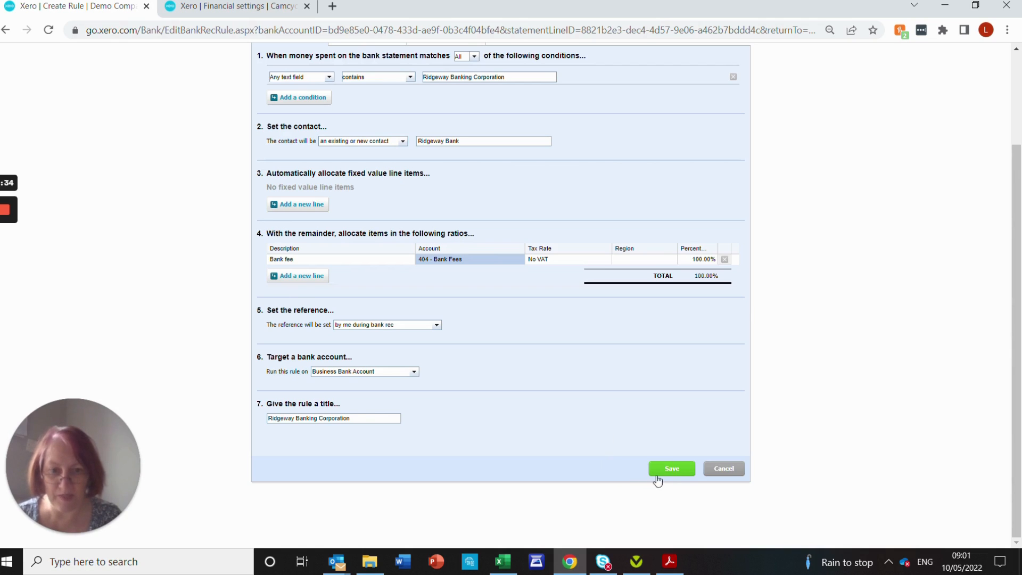
pyautogui.click(668, 470)
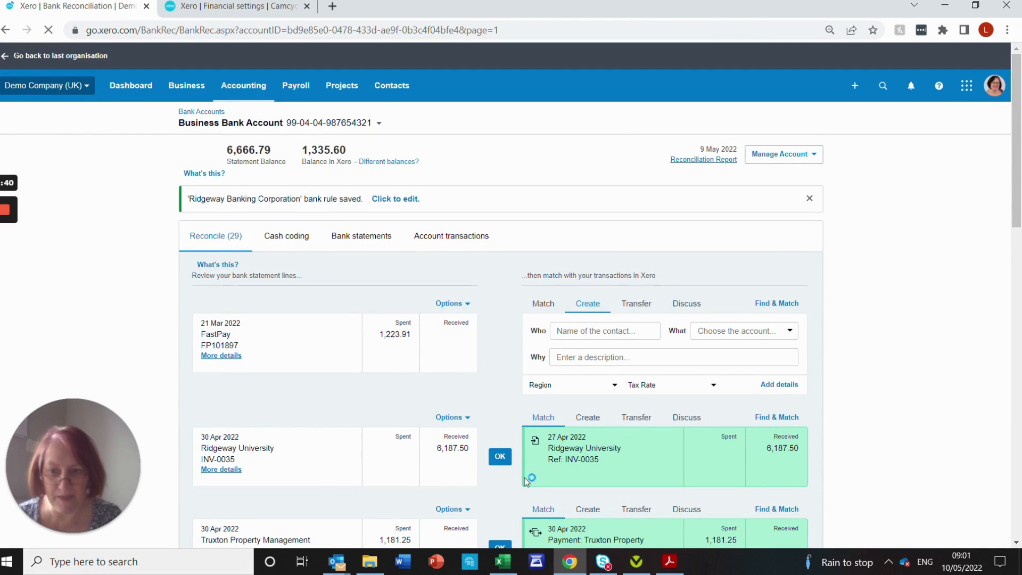
# Step: Check how the new rule is applied to the 15.00 Ridgeway Banking Corporation fee line in the reconciliation list
pyautogui.scroll(-2, 527, 481)
pyautogui.scroll(-1, 525, 483)
pyautogui.scroll(-2, 525, 483)
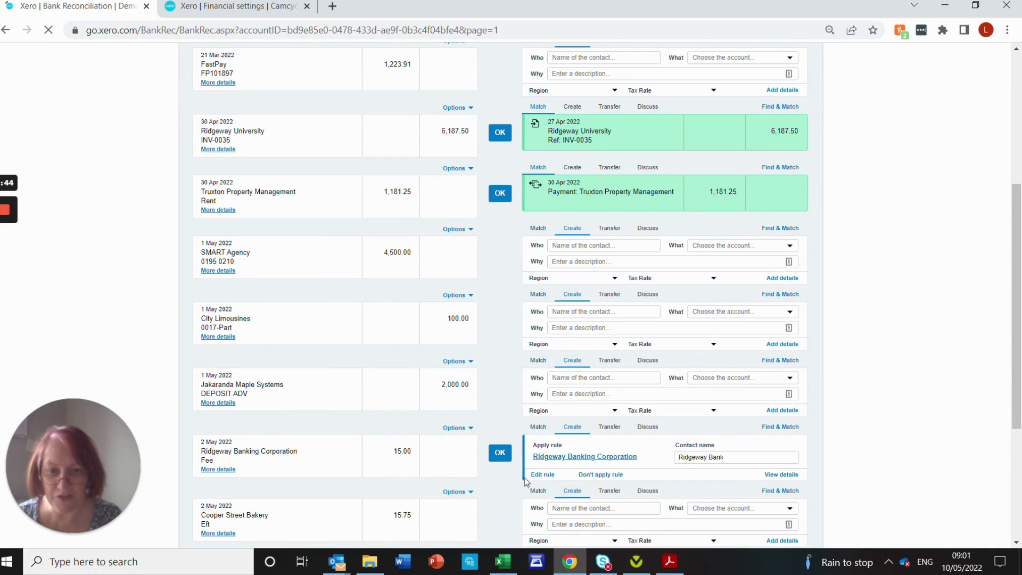
pyautogui.scroll(-1, 519, 452)
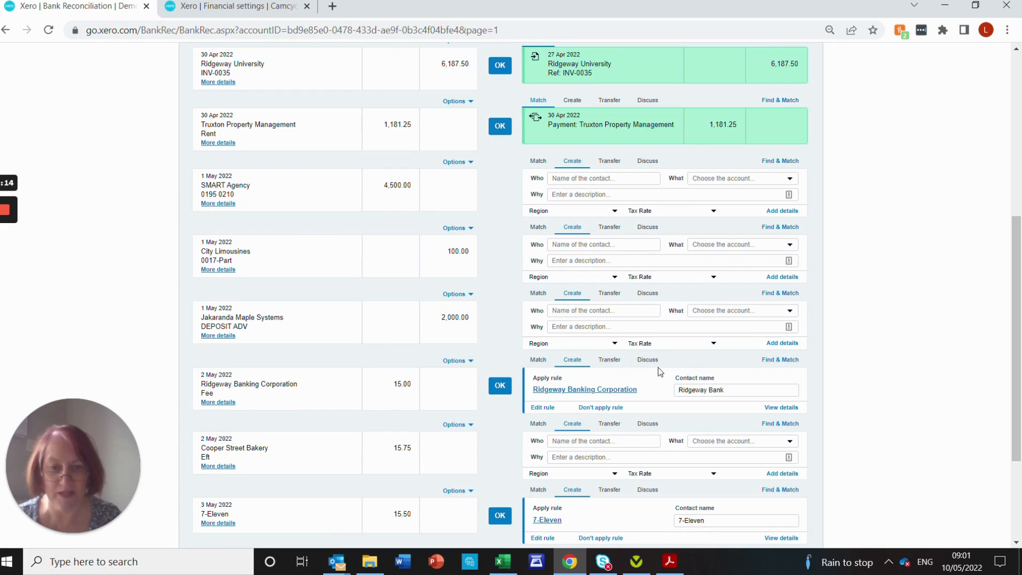
pyautogui.click(501, 394)
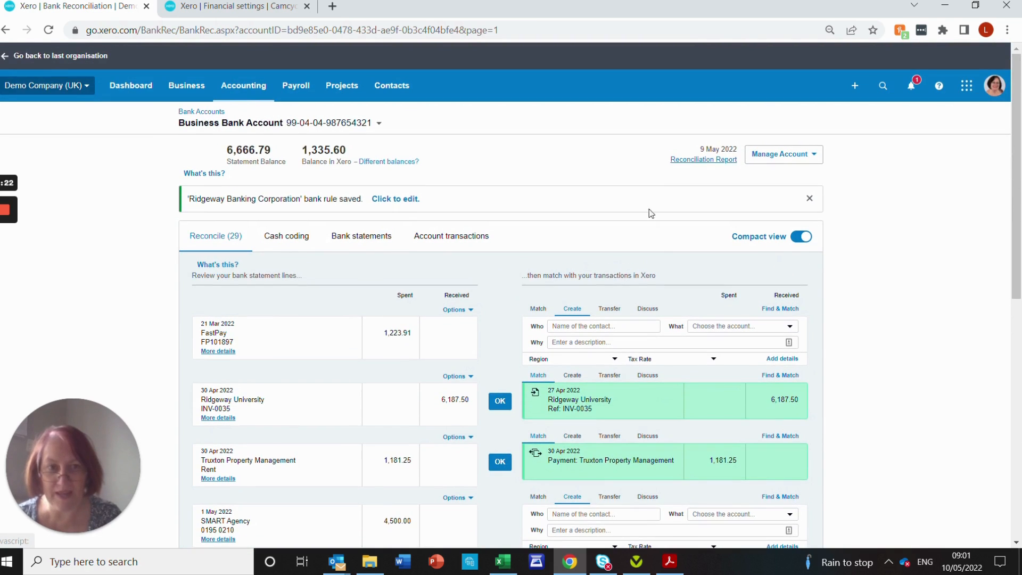
# Step: Open the bank rules list from the account's management options and close the introductory banner about bank rules
pyautogui.click(785, 157)
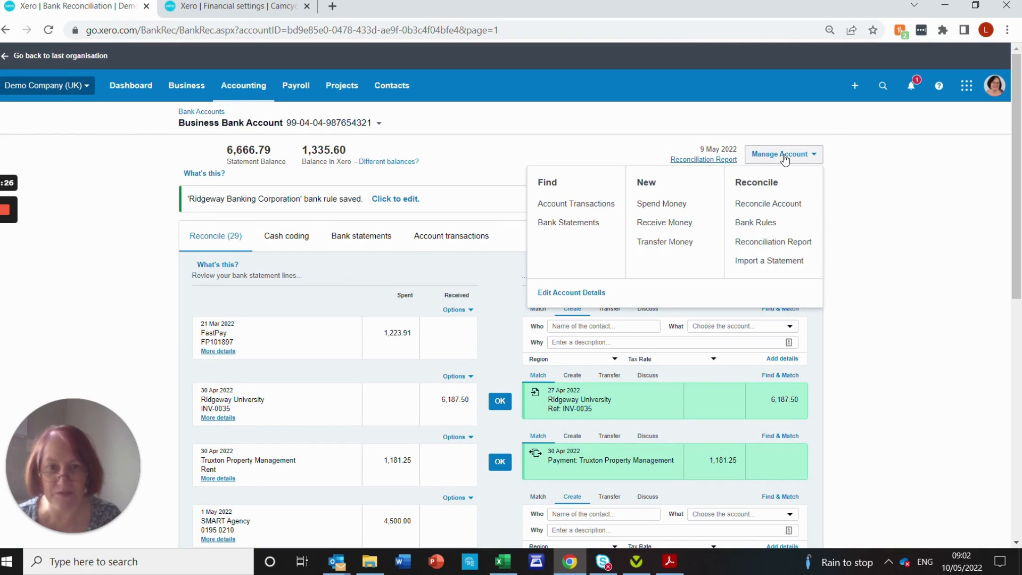
pyautogui.click(754, 224)
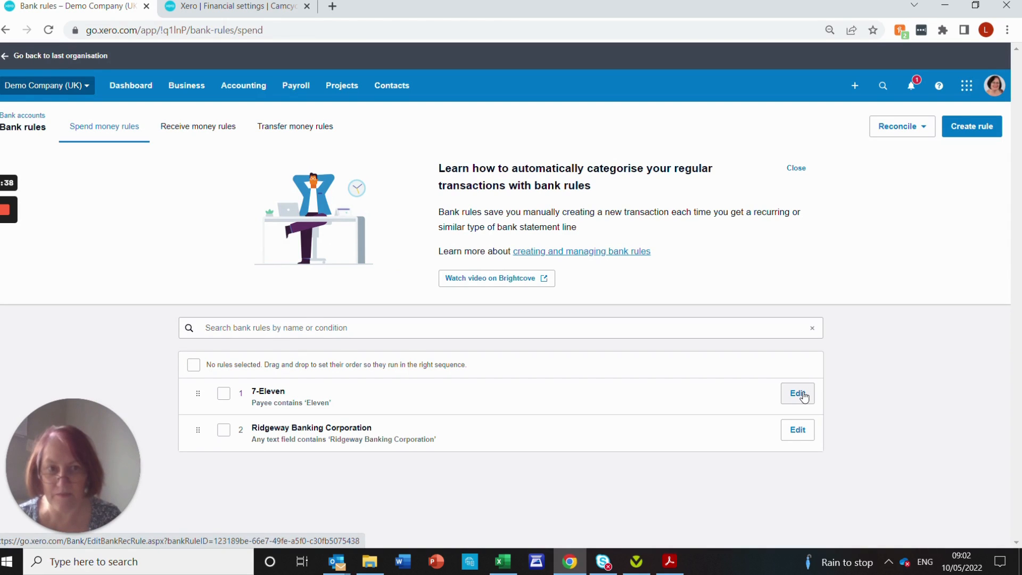
pyautogui.click(796, 168)
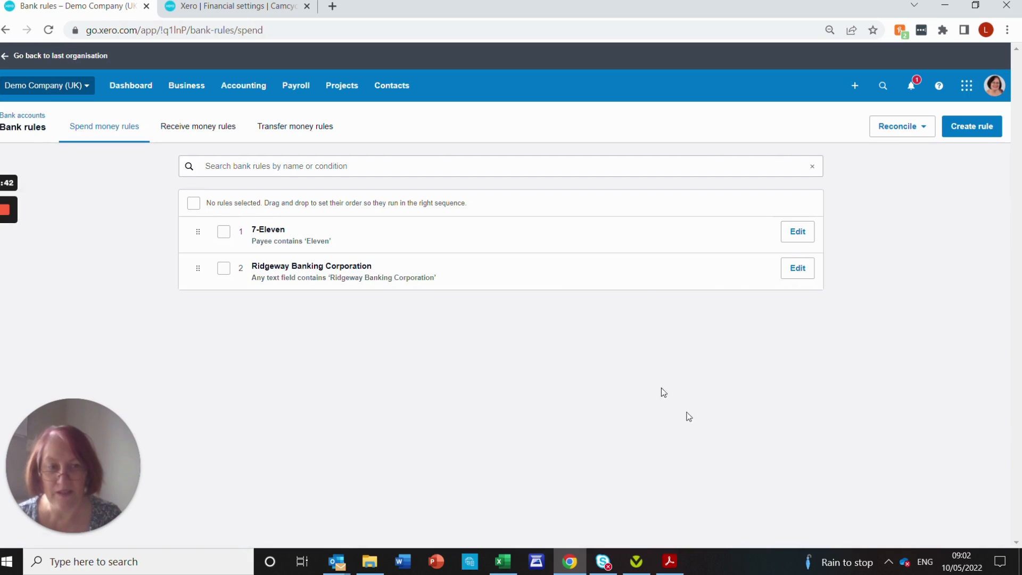